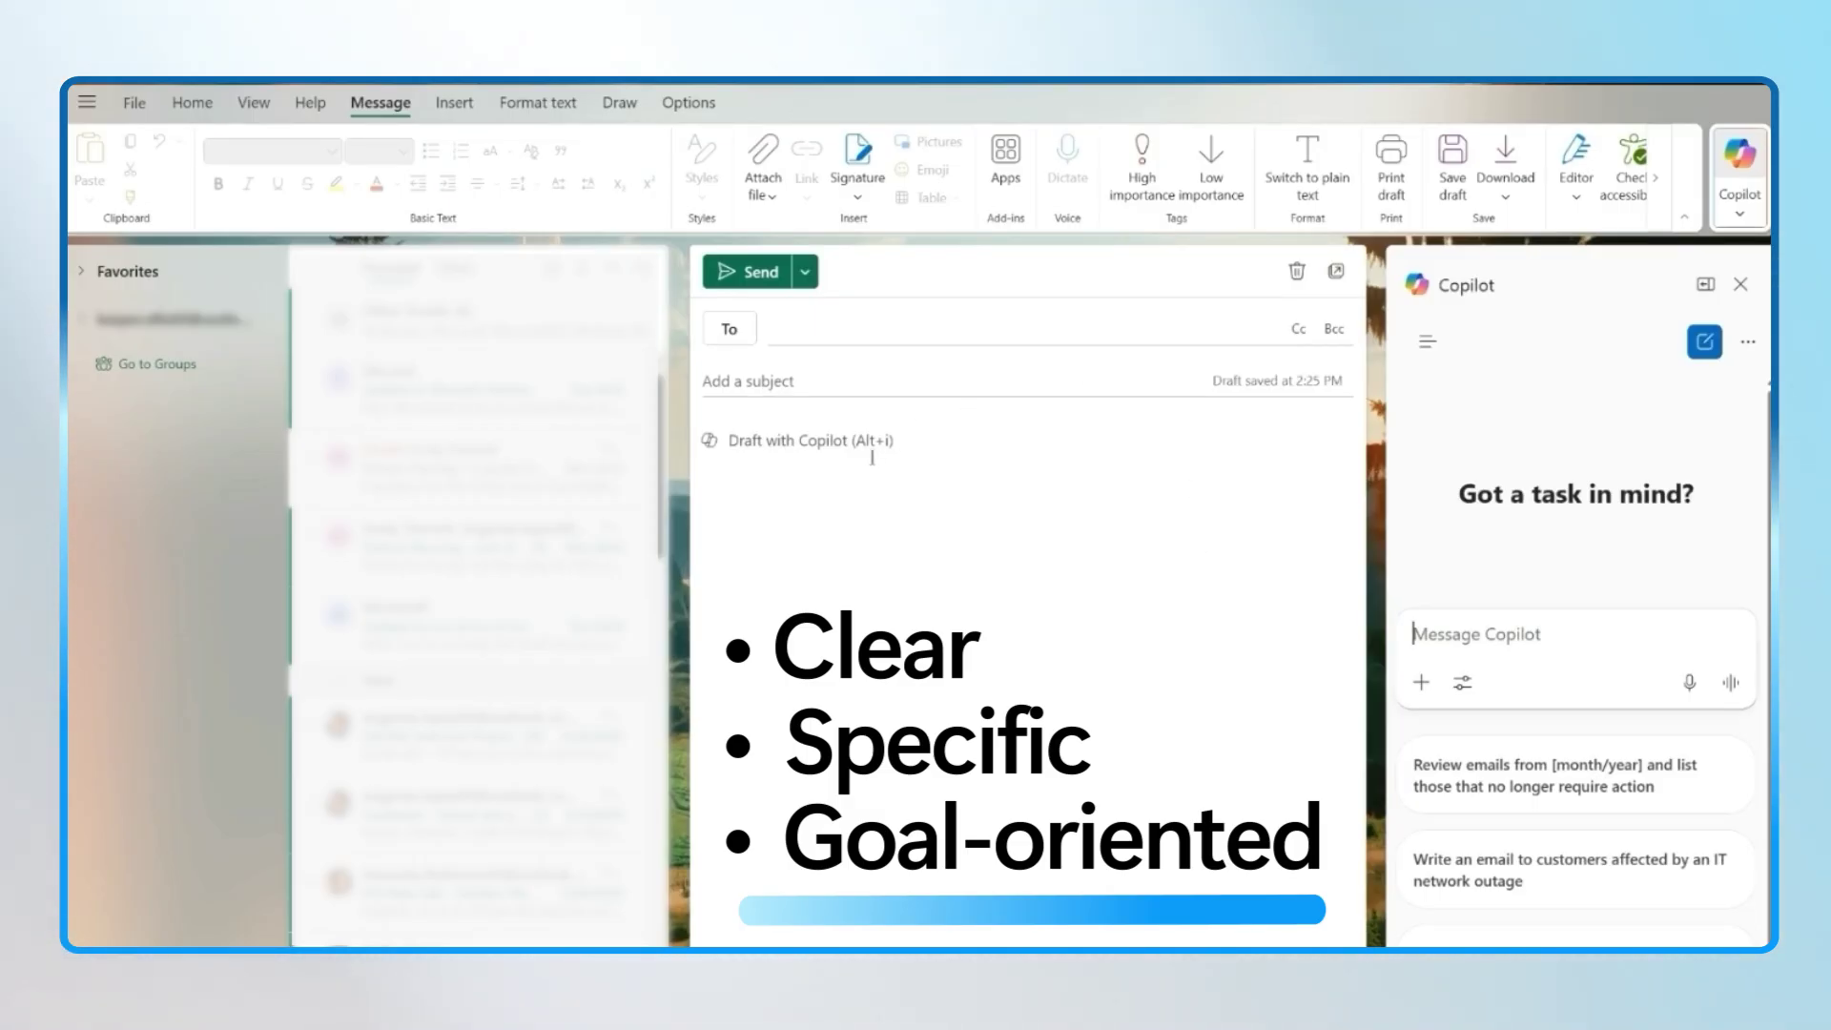
Submit a Copilot draft prompt for a landlord repair request
click(707, 440)
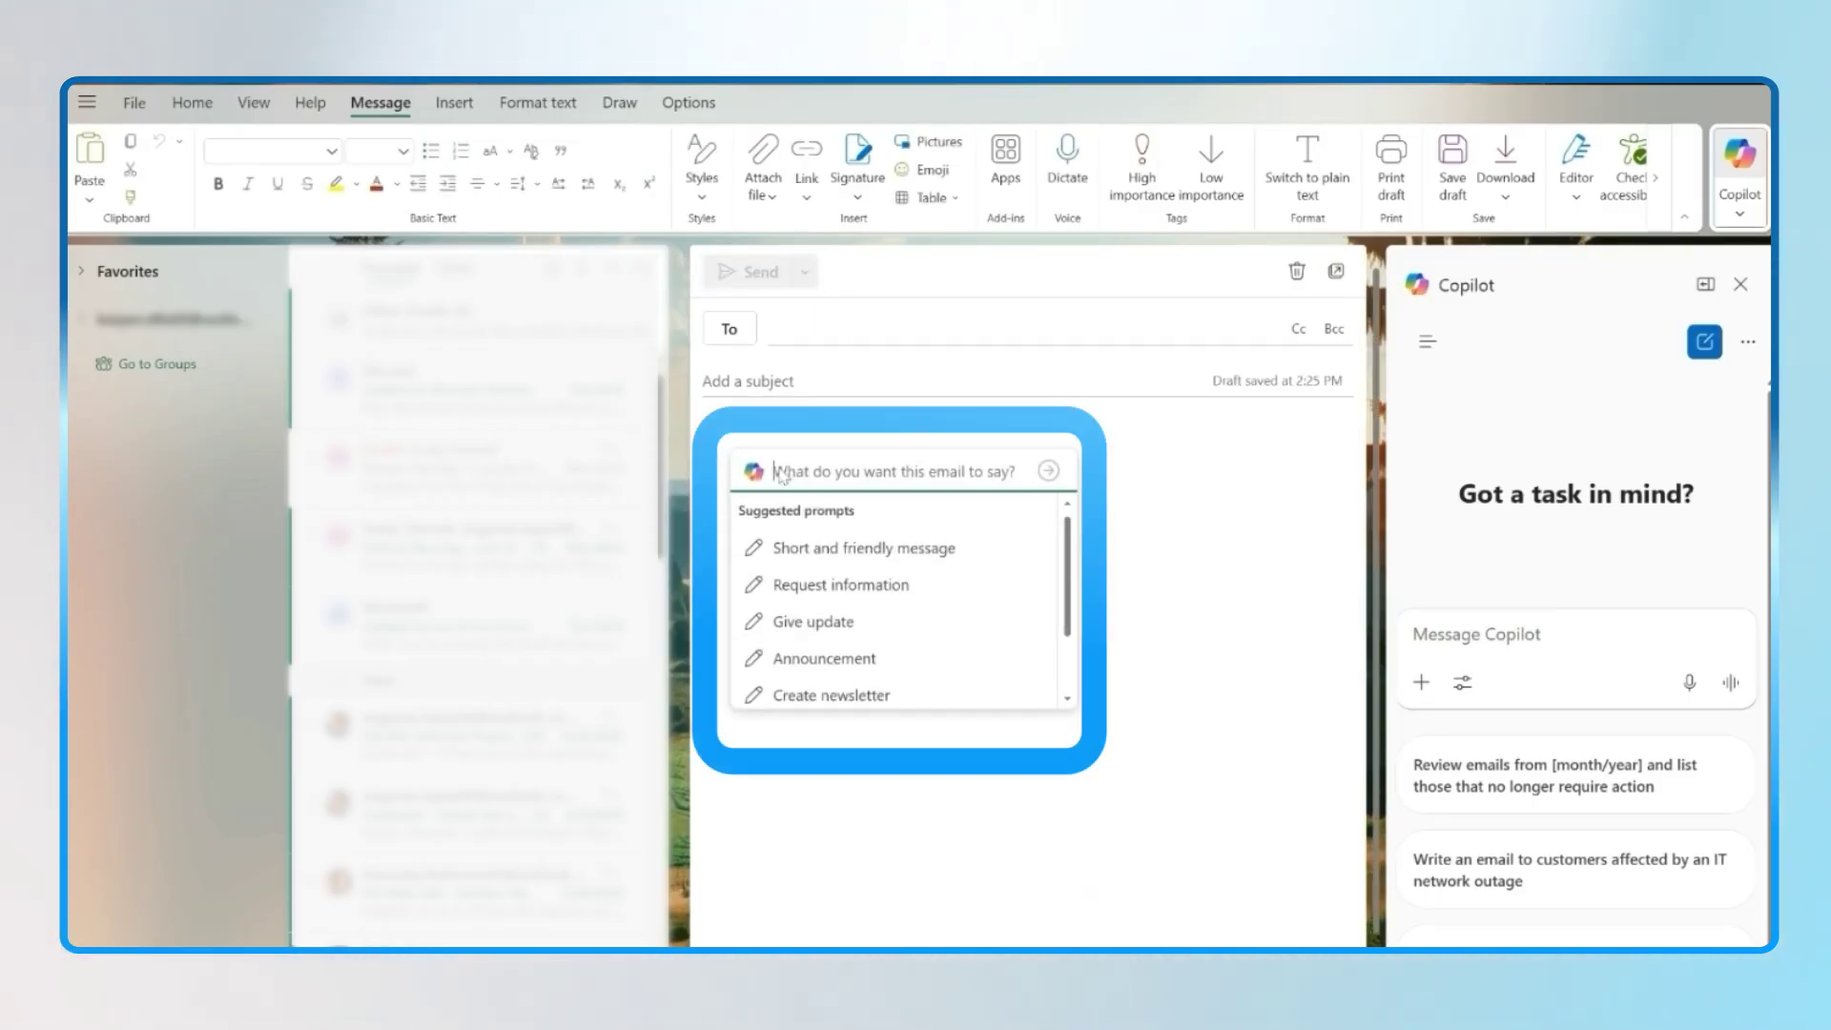
text(write a pi)
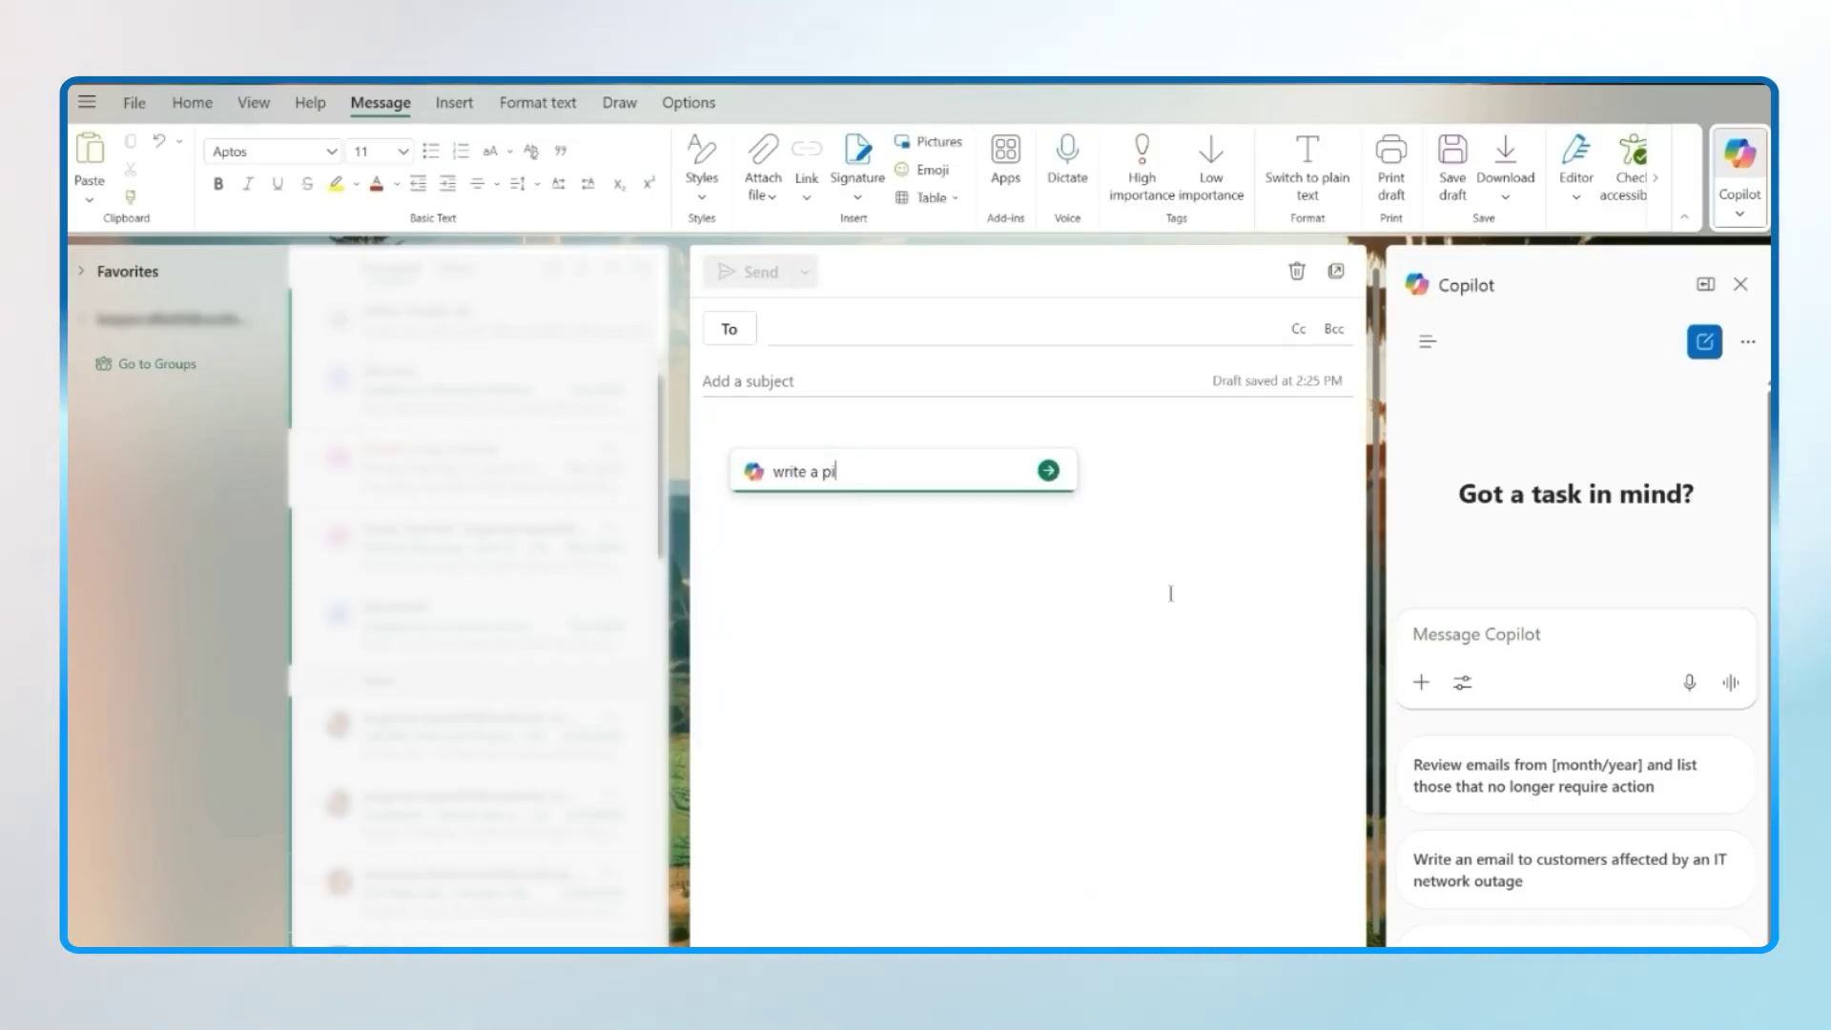
key(BackSpace)
text(olite message to my landlord asking for)
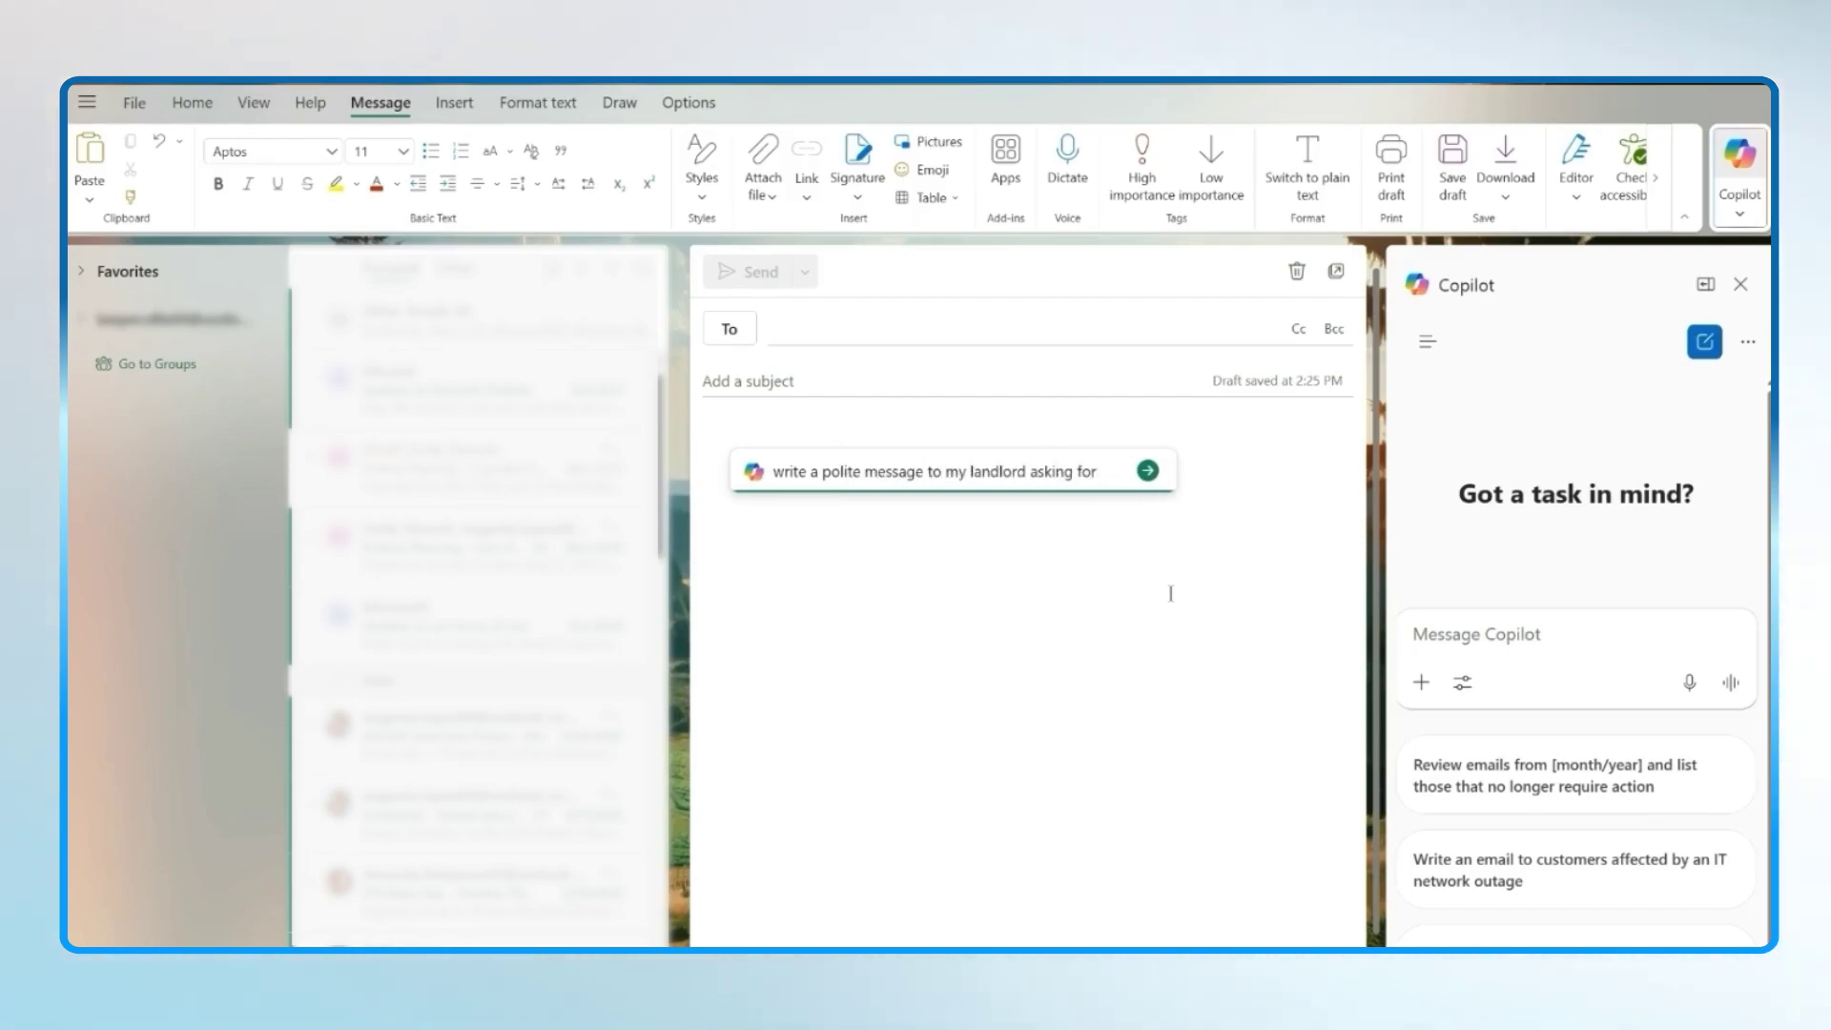
text( a repair update on my kitchen sinnk)
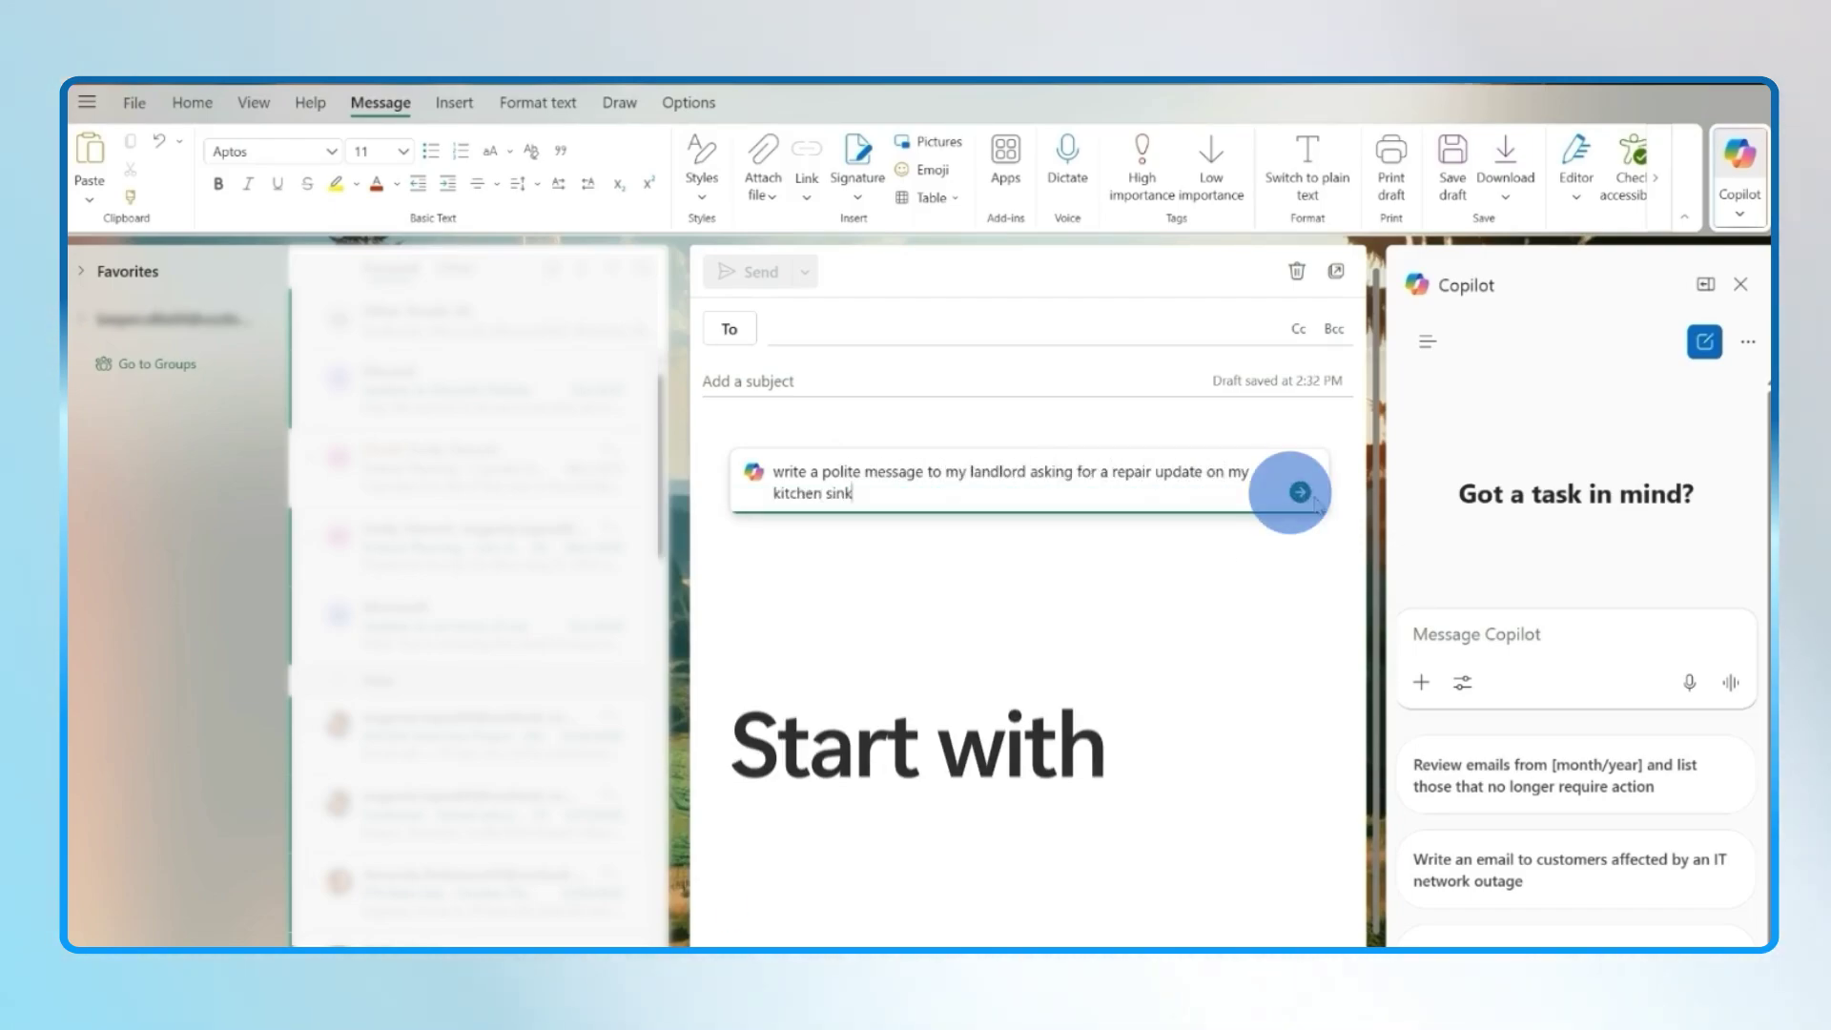
key(Return)
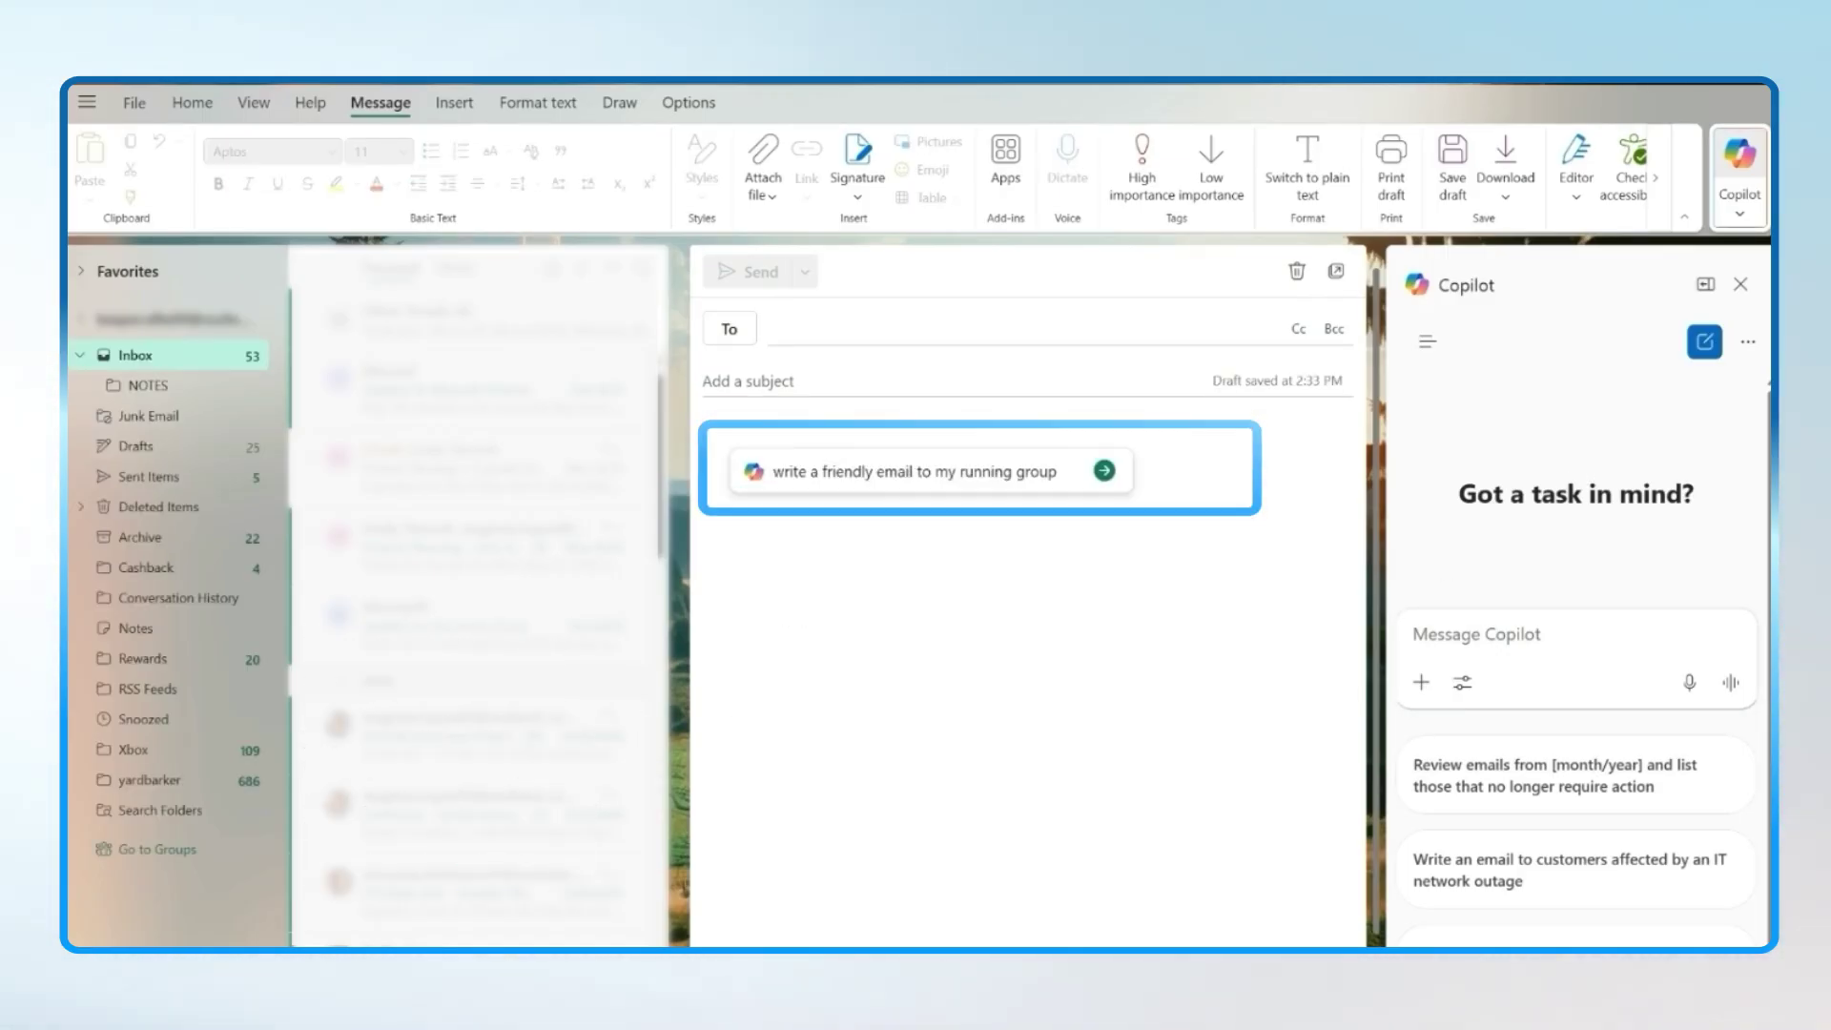
Generate the running-group email with Sunday 8 am at Q St NW and 30th St NW
click(1073, 471)
text(confirming our meetup time)
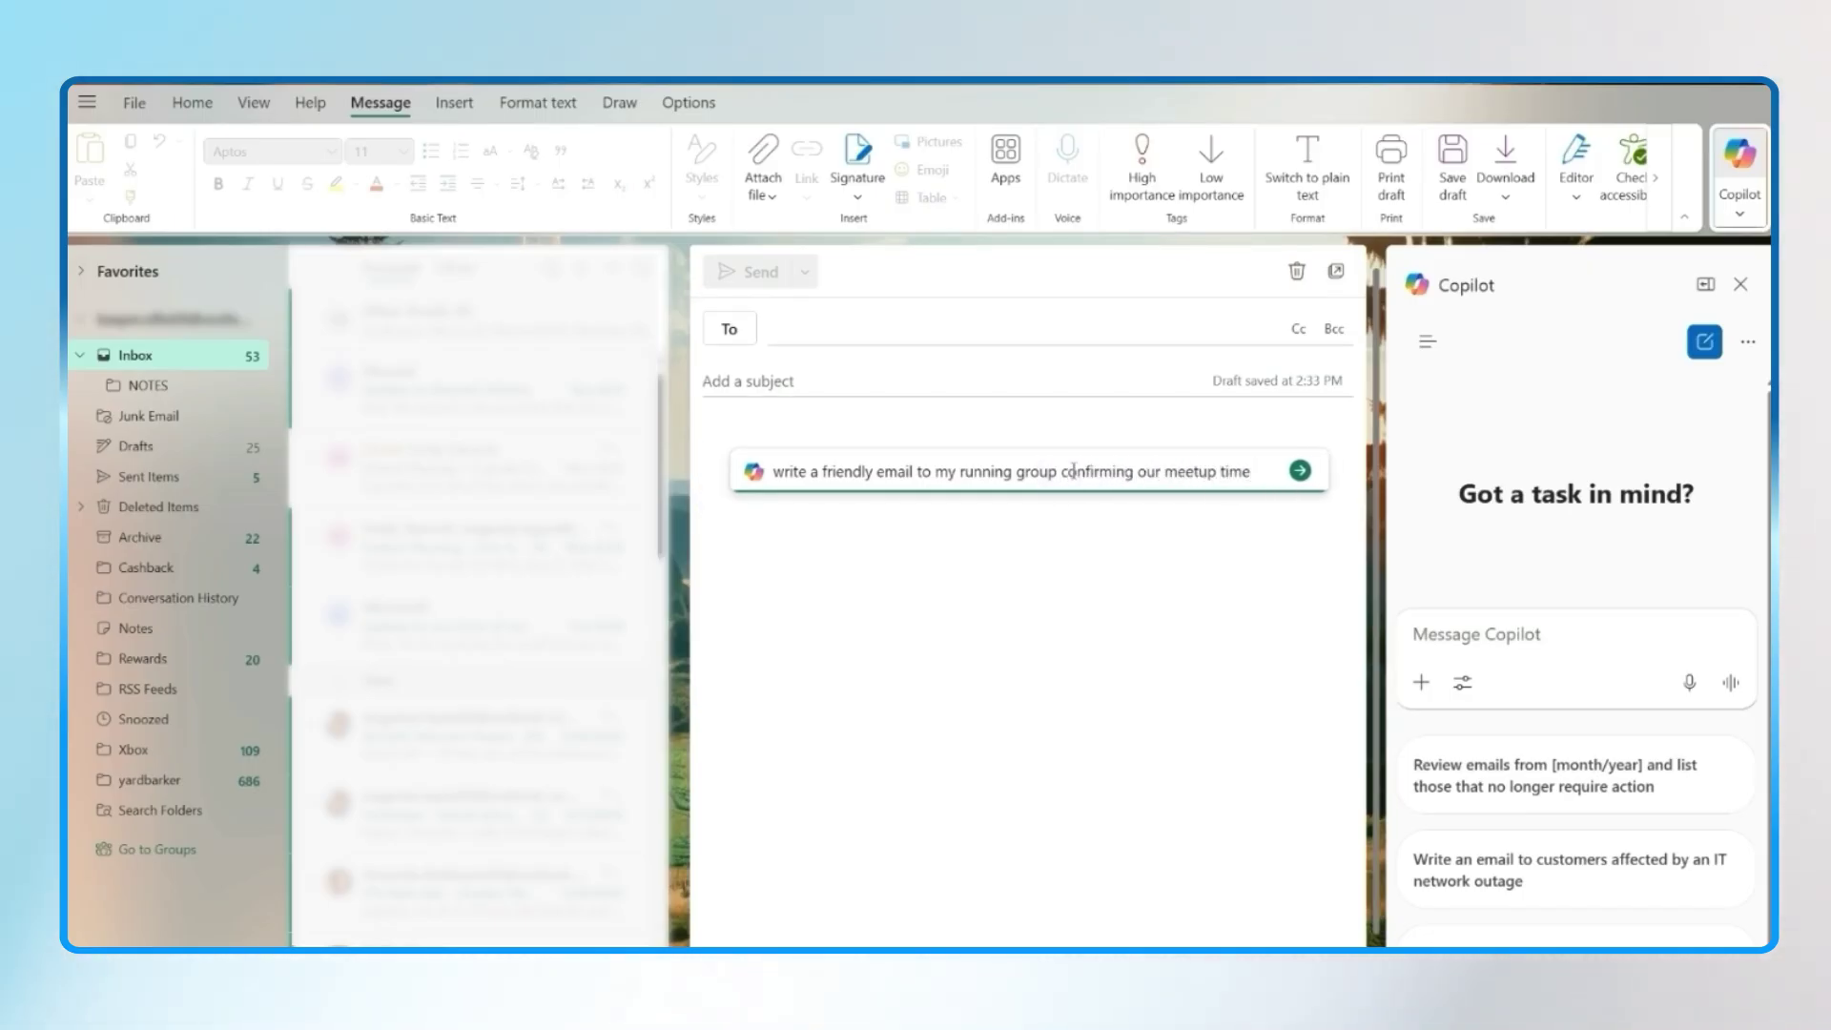
text((8 am on Sunday) and location (at the co)
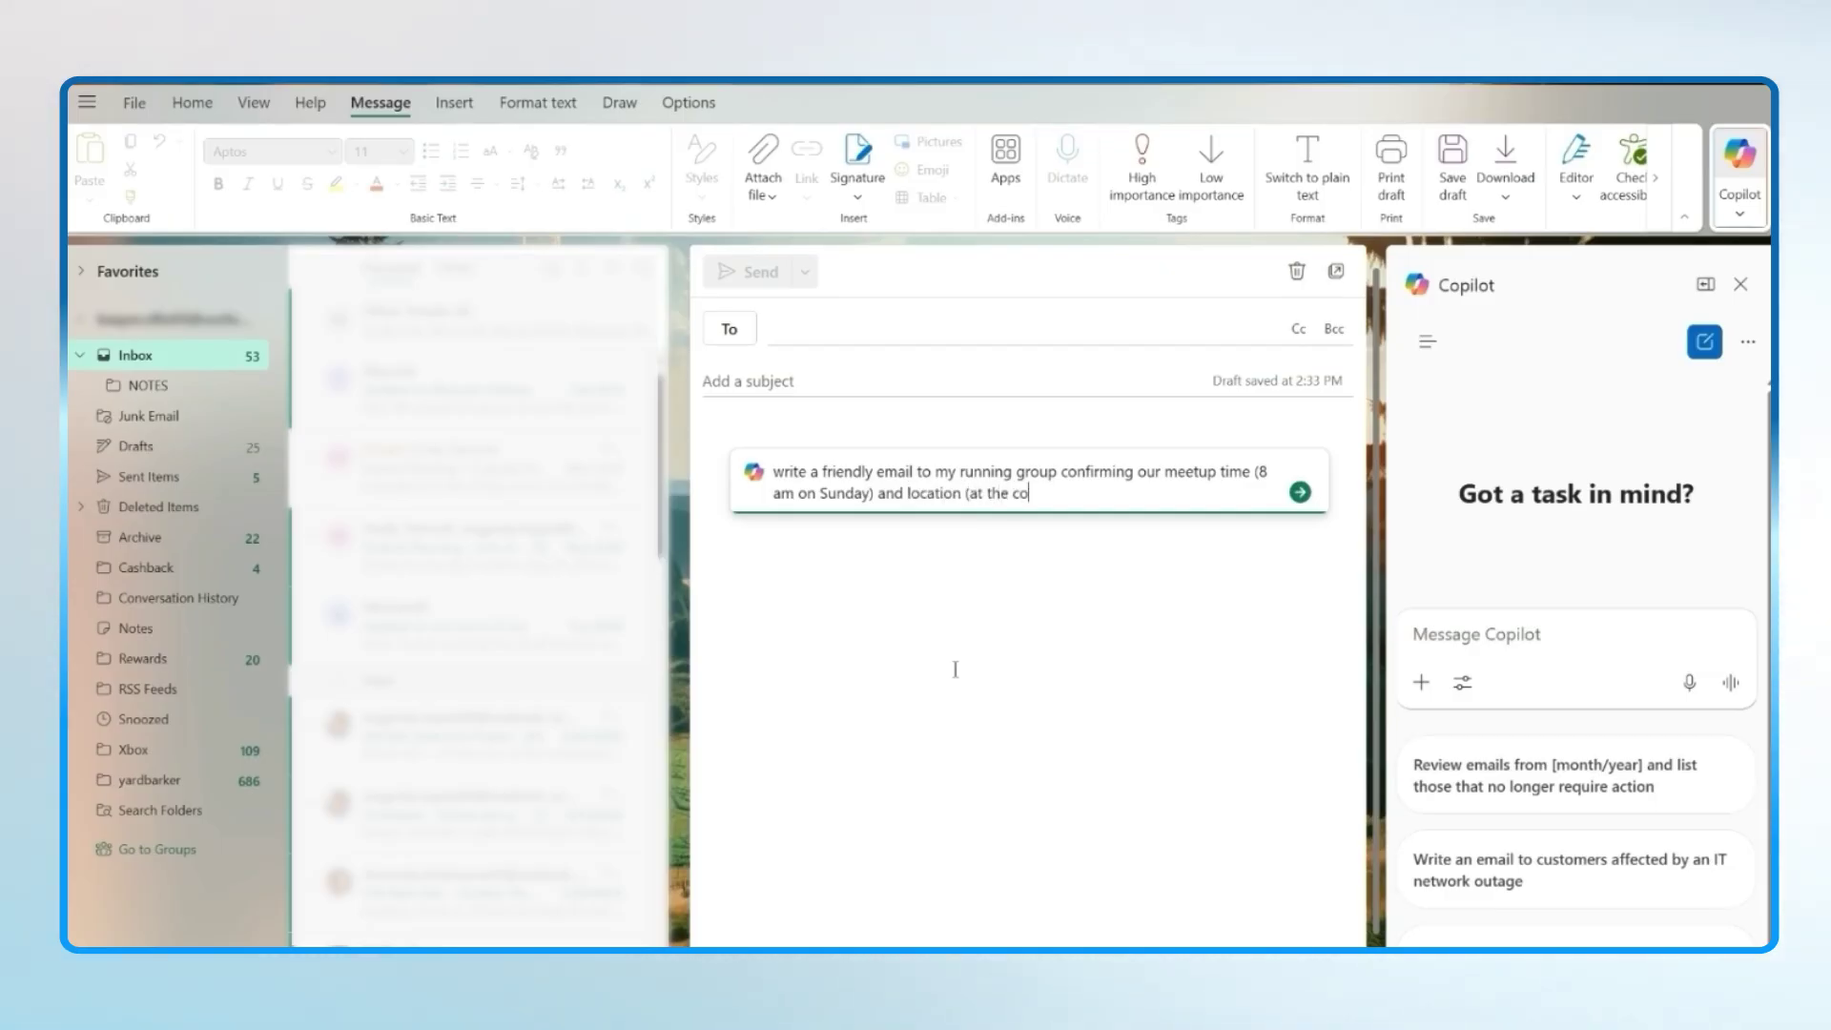
text(rner of Q st NW and 30th st n)
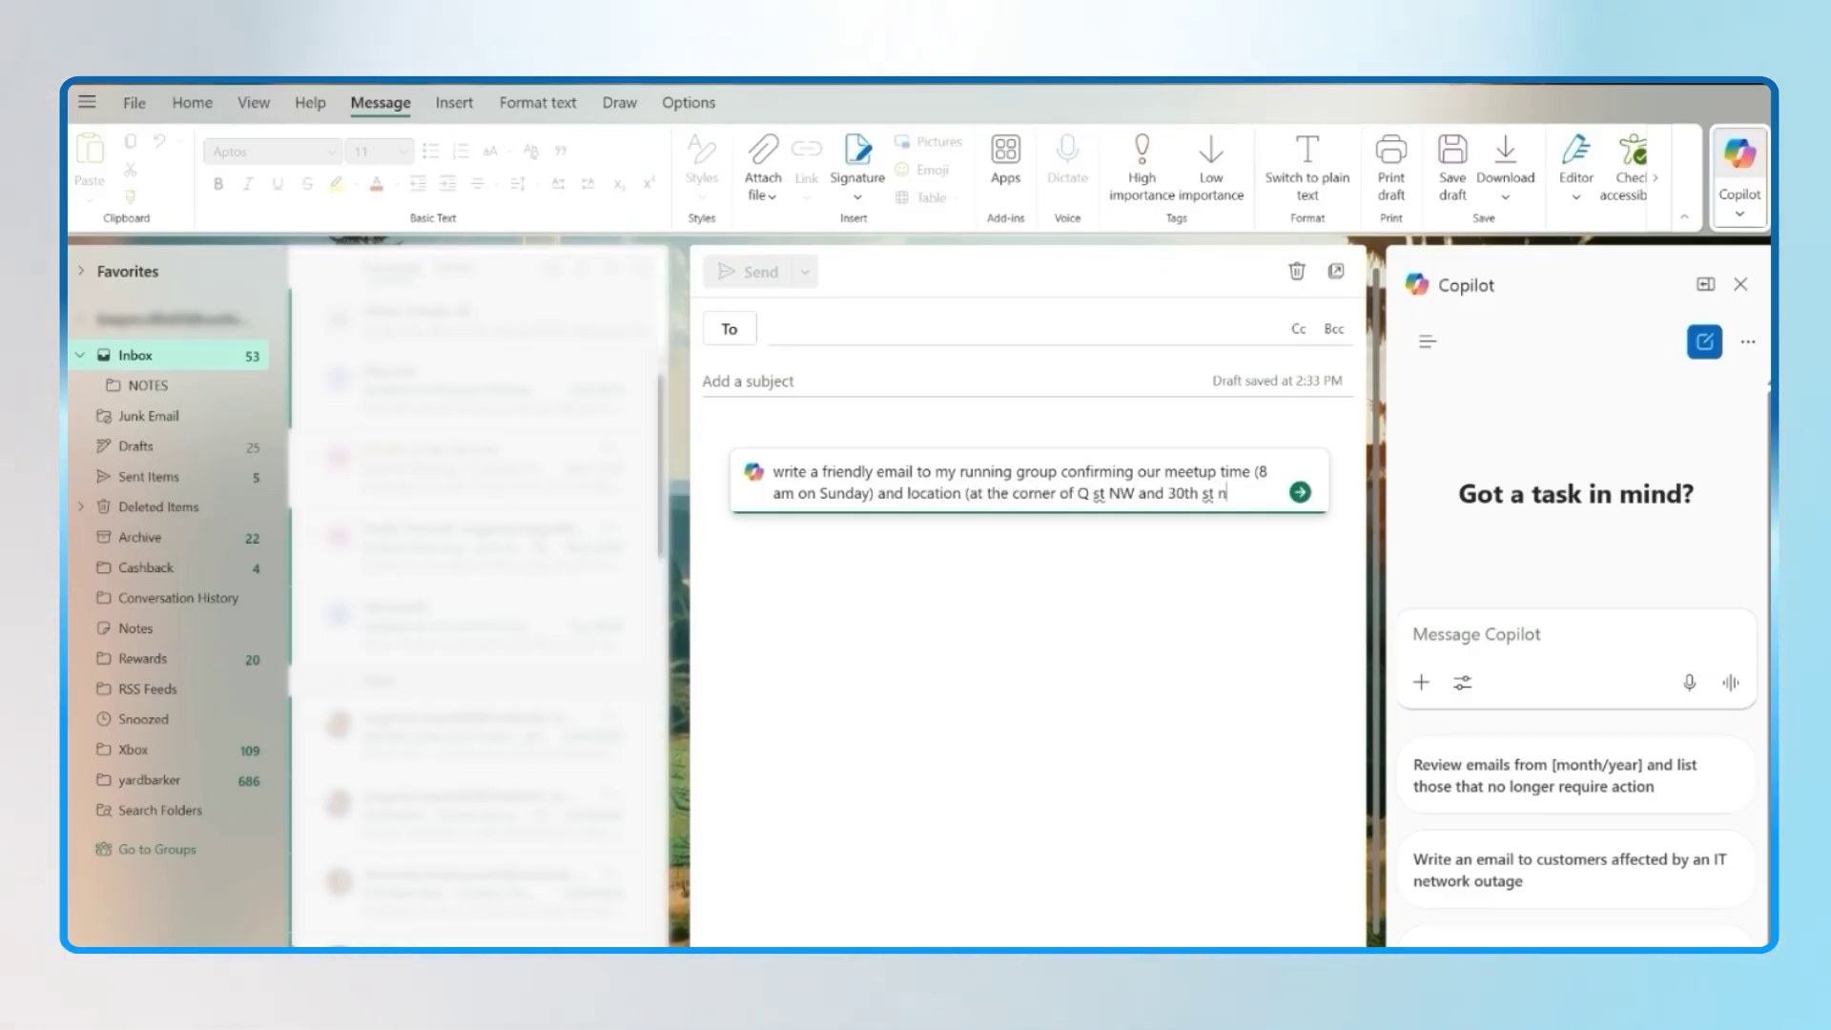
text(w)
click(1301, 492)
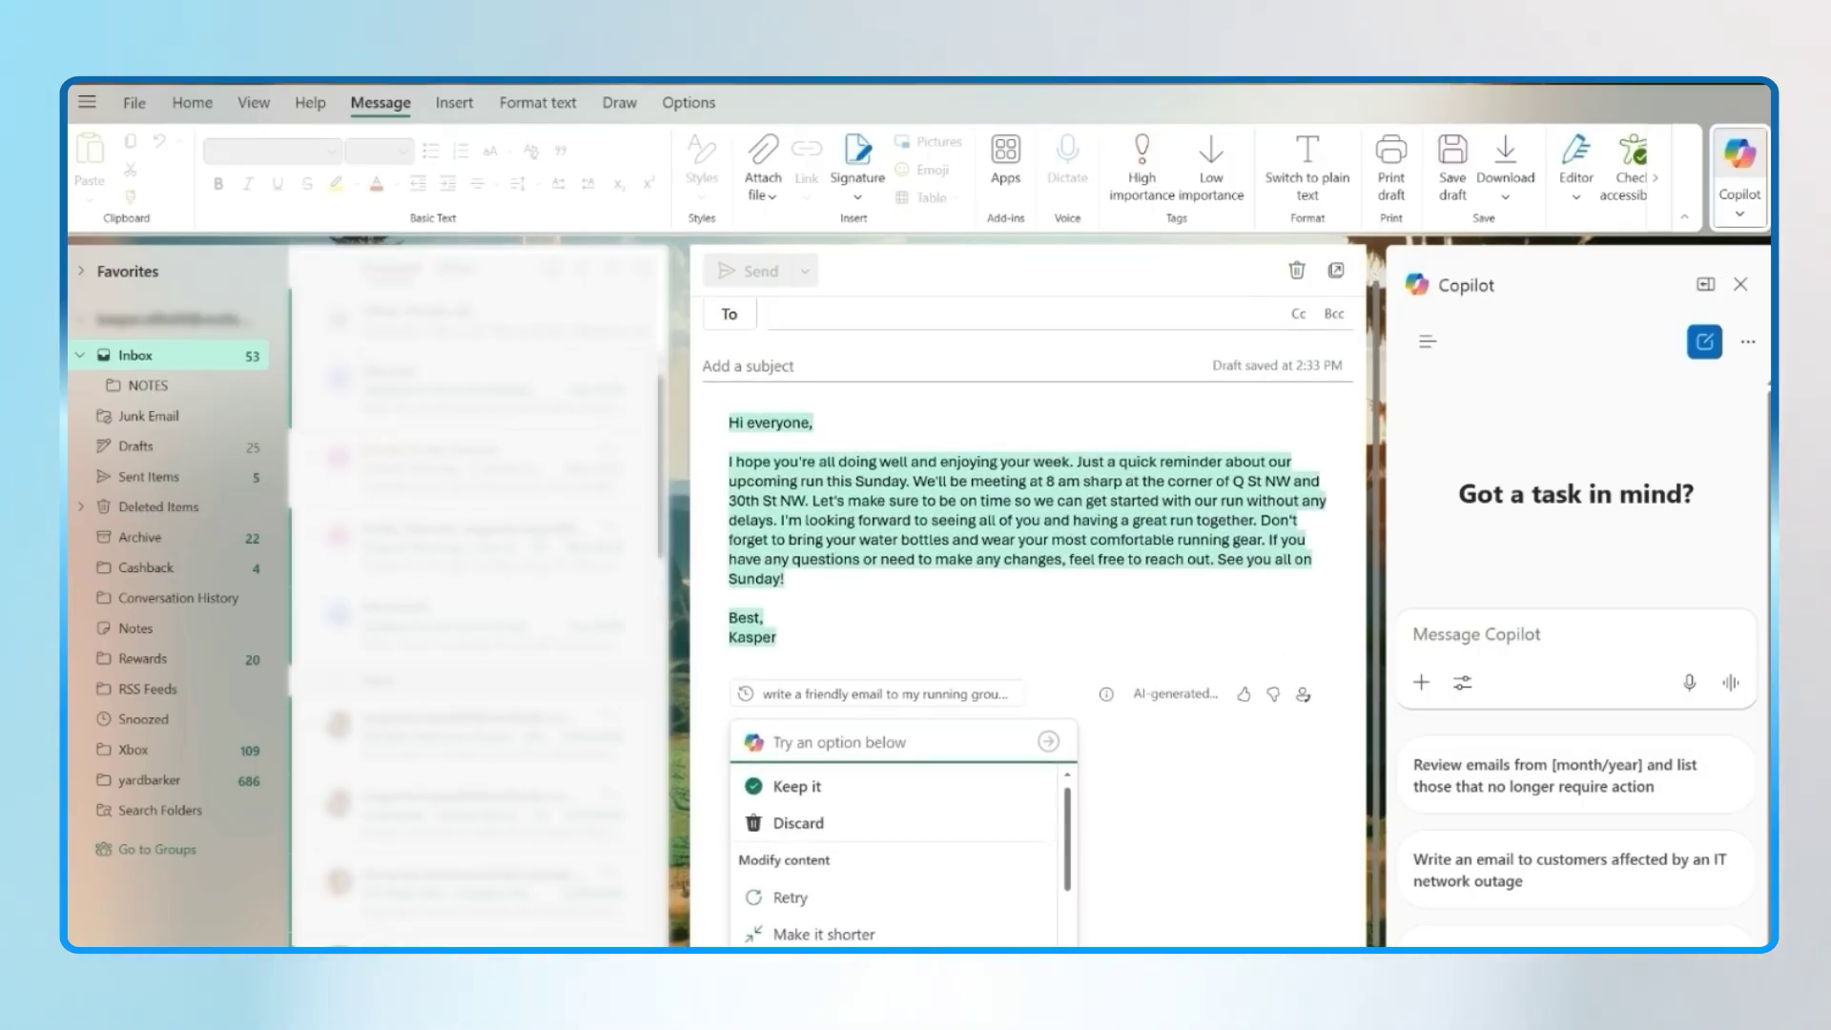
Keep Copilot's Sunday-run draft as the message body
click(776, 787)
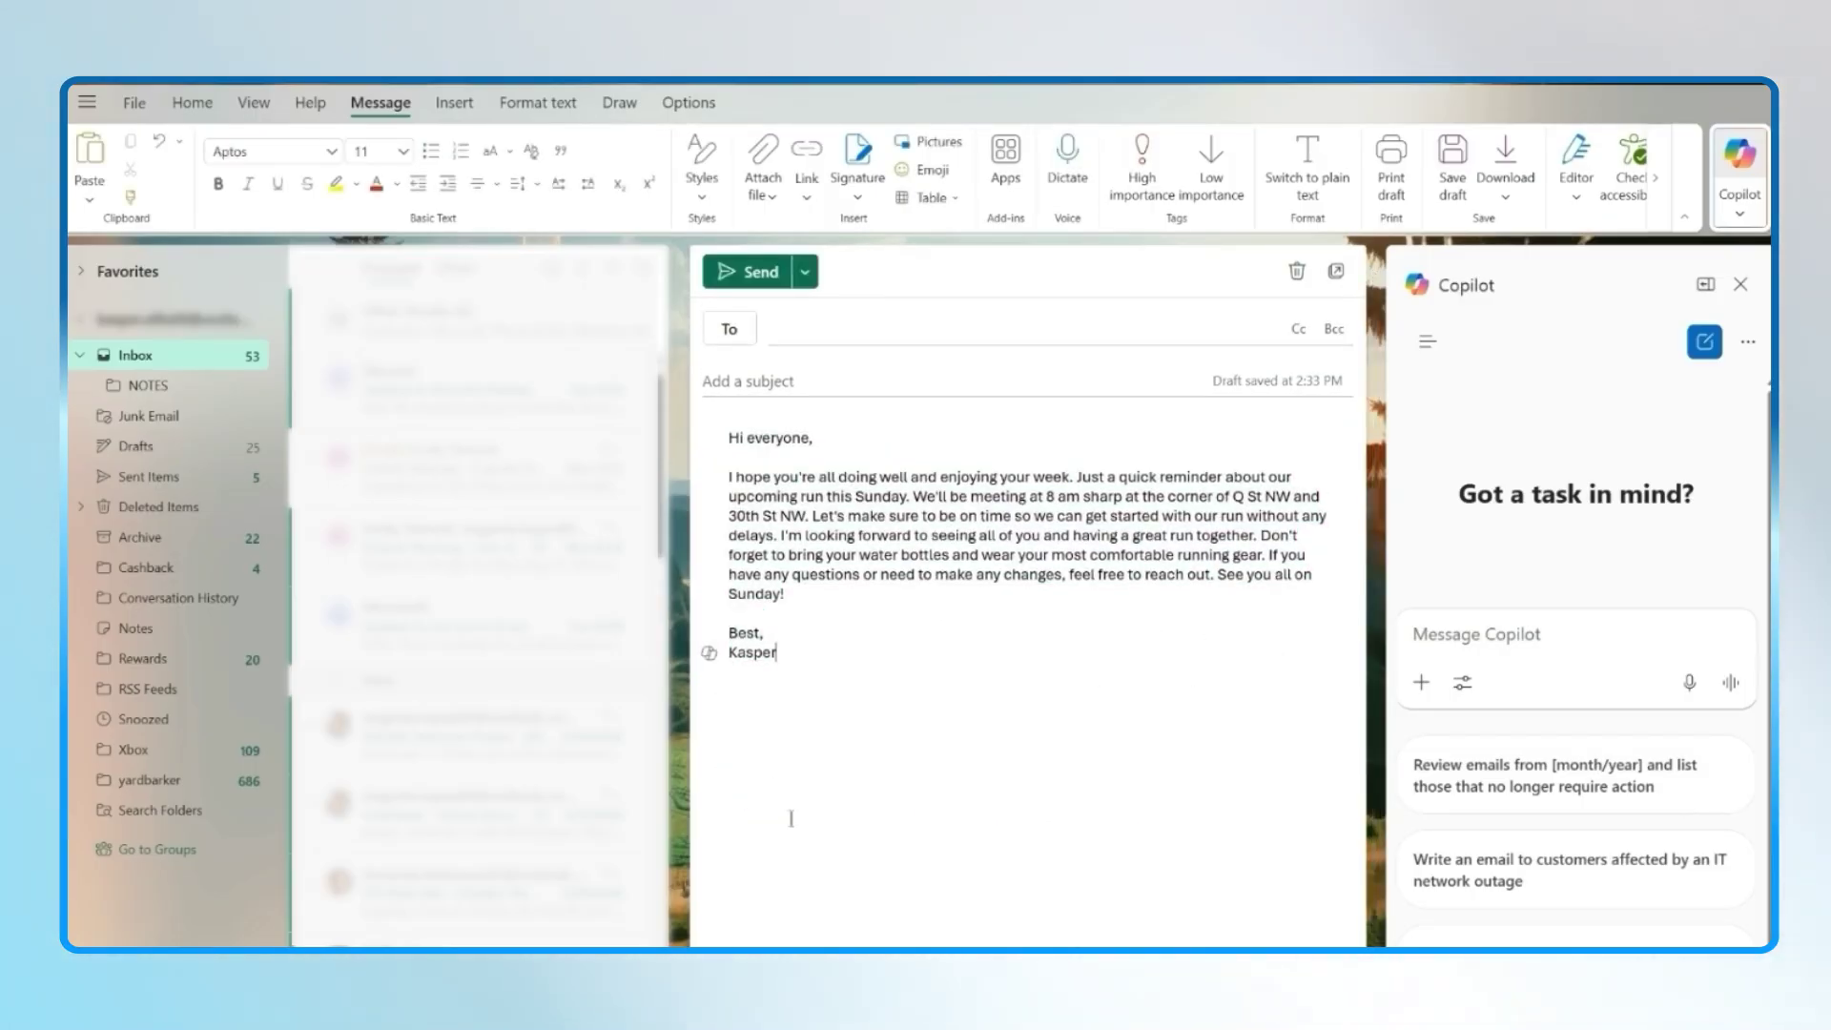